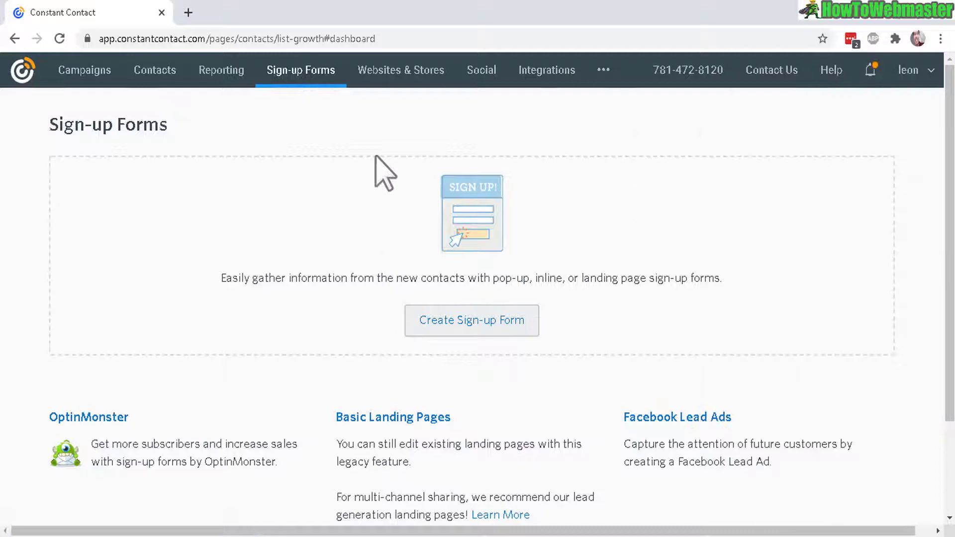
# Start creating a new sign-up form from the Sign-up Forms page
pyautogui.click(490, 324)
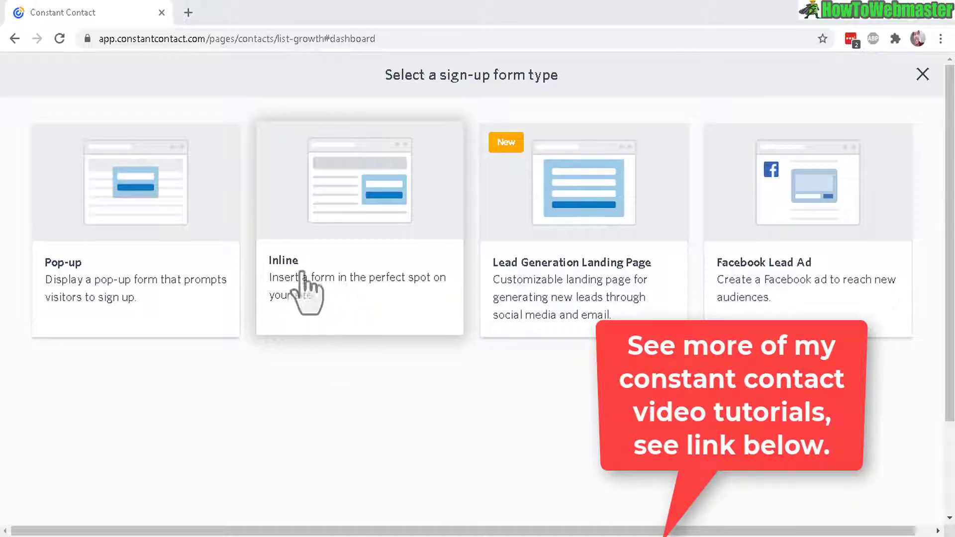
# Choose the Inline form type and rename the form to 'DEMO Website Created 2021/05/09, 04:10:28 PM'
pyautogui.click(388, 288)
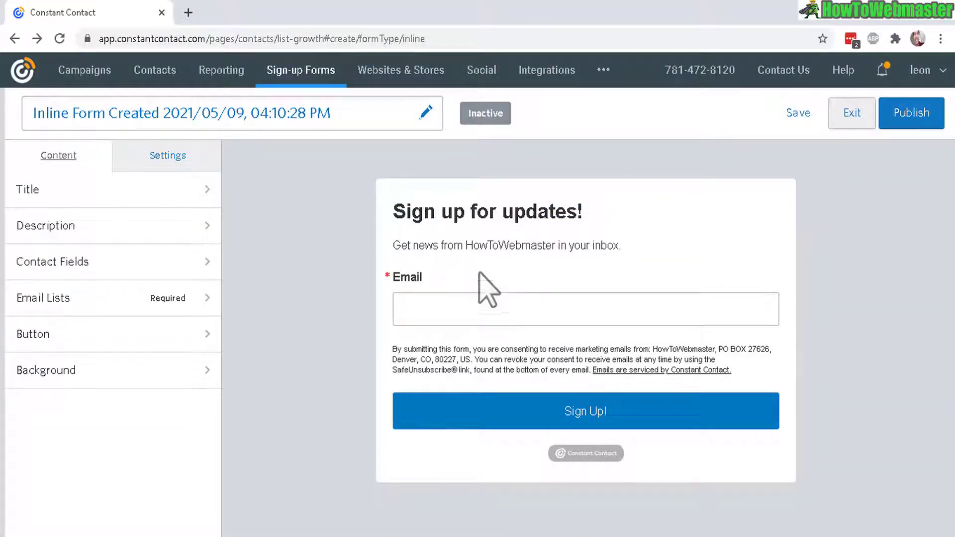
pyautogui.click(104, 113)
pyautogui.write('DEMO Website Created 2021/05/09, 04:10:28 PM')
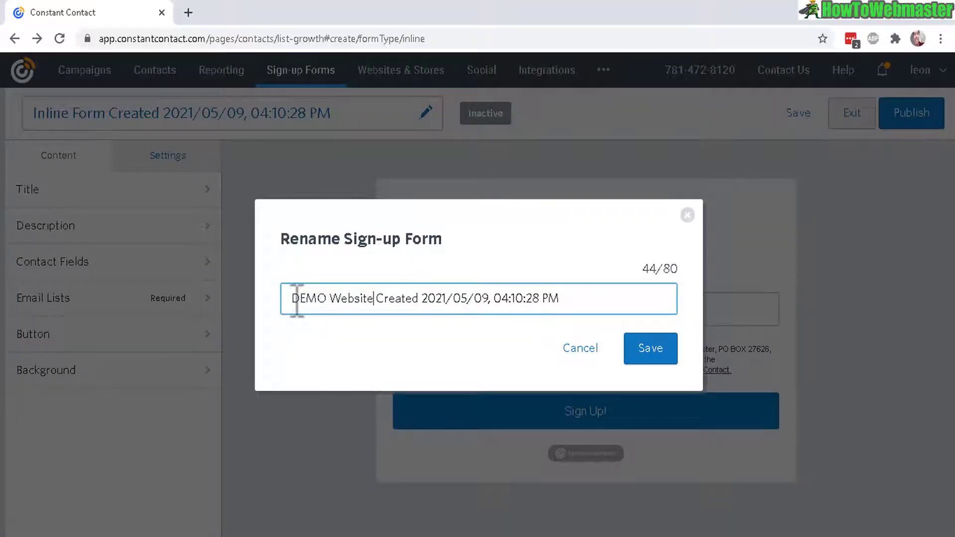
pyautogui.moveTo(292, 301); pyautogui.dragTo(381, 306)
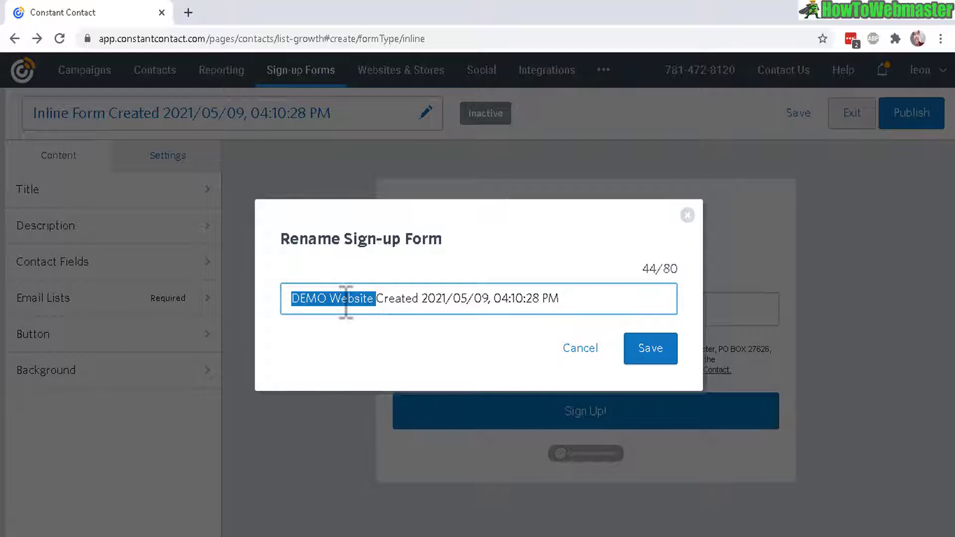
pyautogui.click(667, 352)
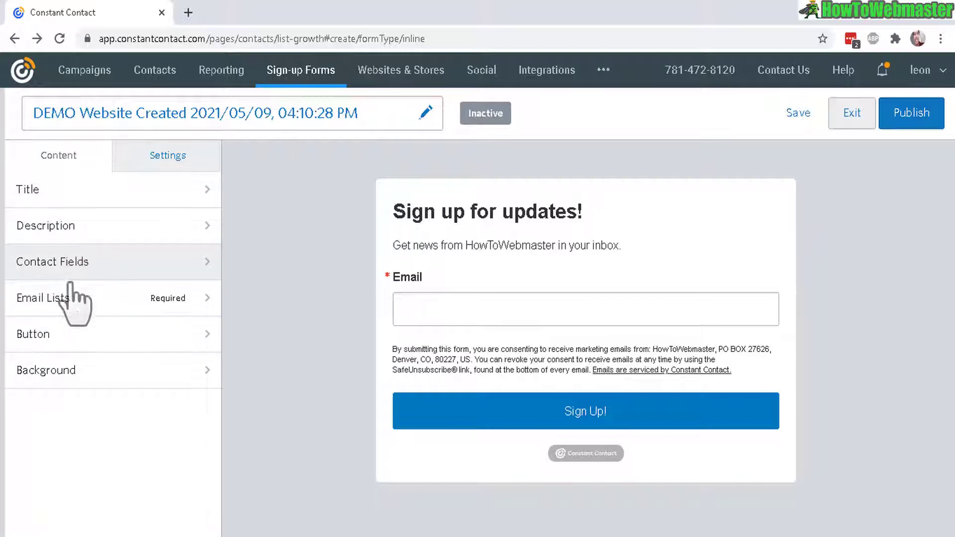
# Add 'DEMO' to the start of the form title so it reads 'DEMO Sign up for updates!'
pyautogui.click(162, 157)
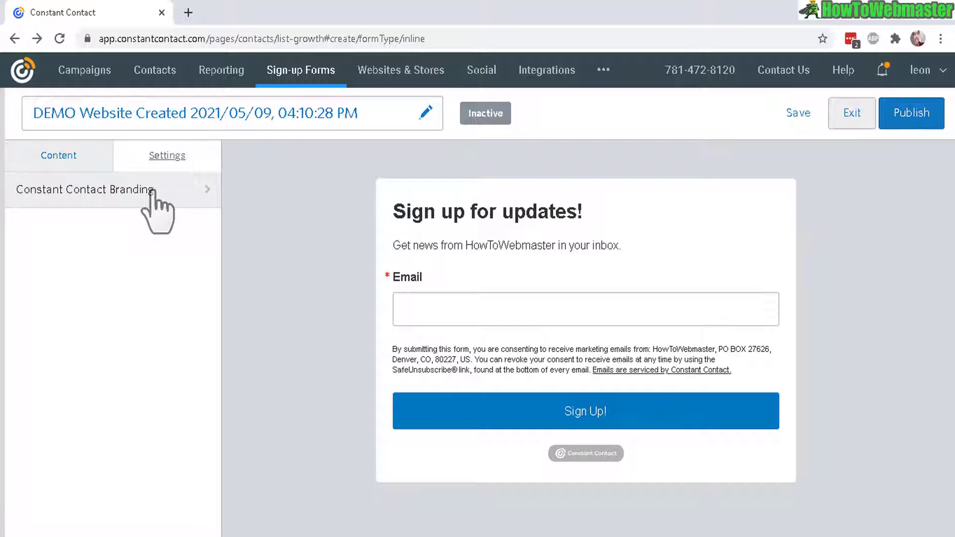
pyautogui.click(58, 158)
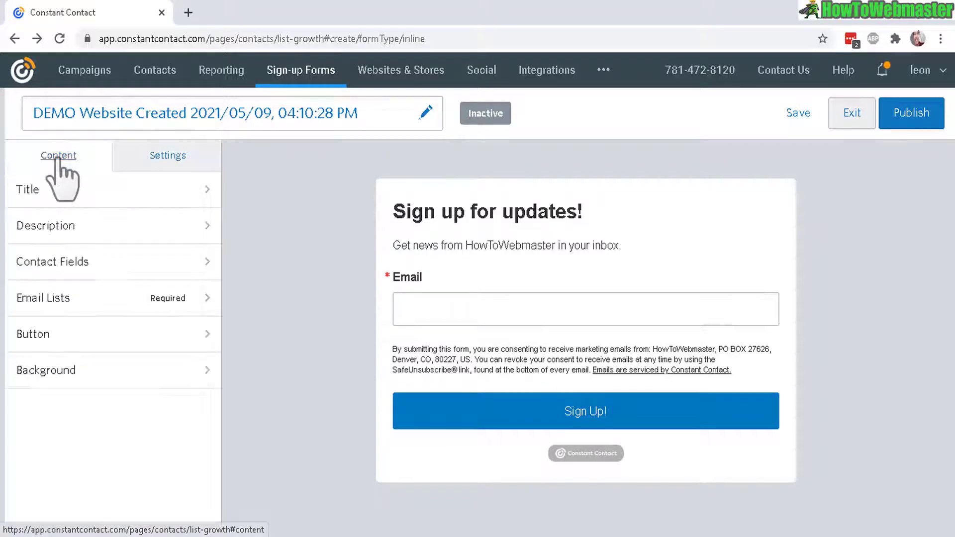
pyautogui.click(59, 209)
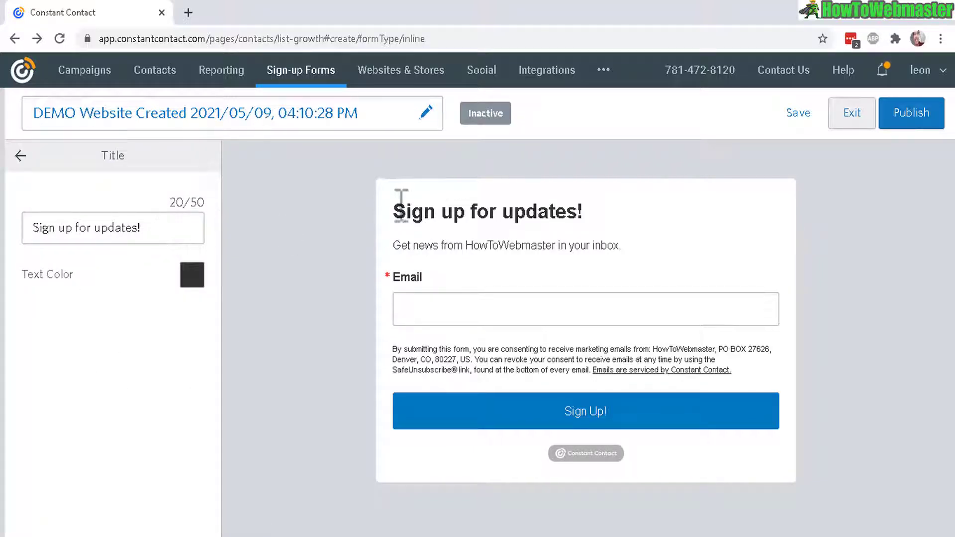
pyautogui.moveTo(404, 209); pyautogui.dragTo(625, 228)
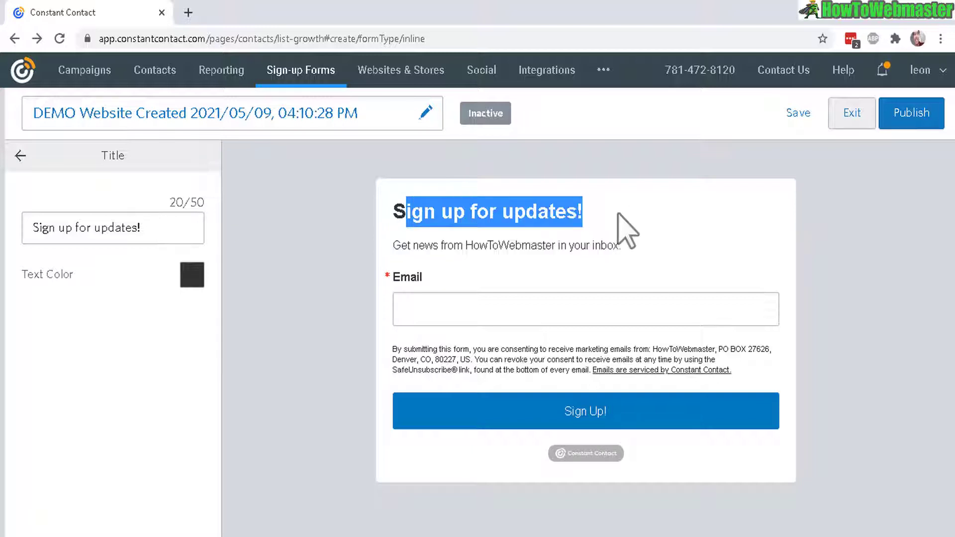
pyautogui.click(97, 191)
pyautogui.doubleClick(69, 227)
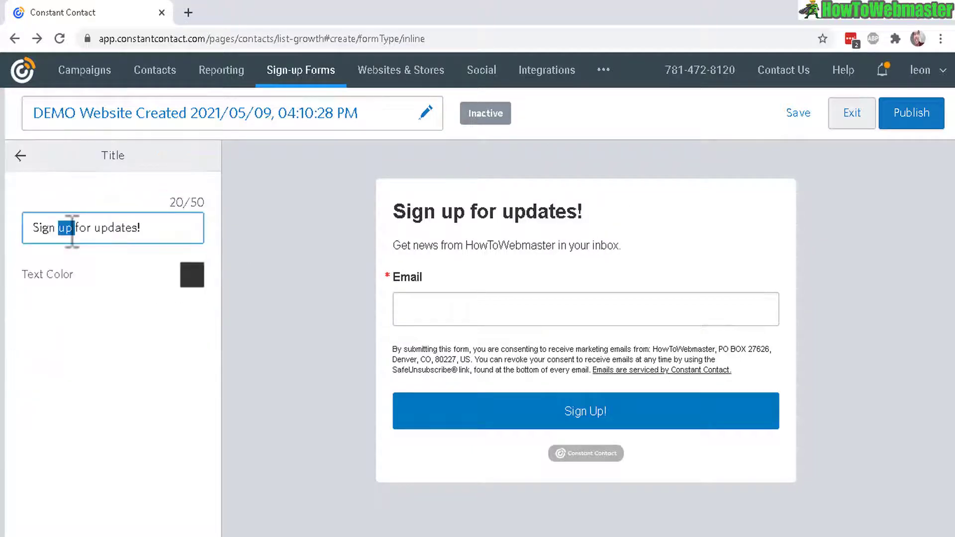
pyautogui.press('Home')
pyautogui.write('DEMO')
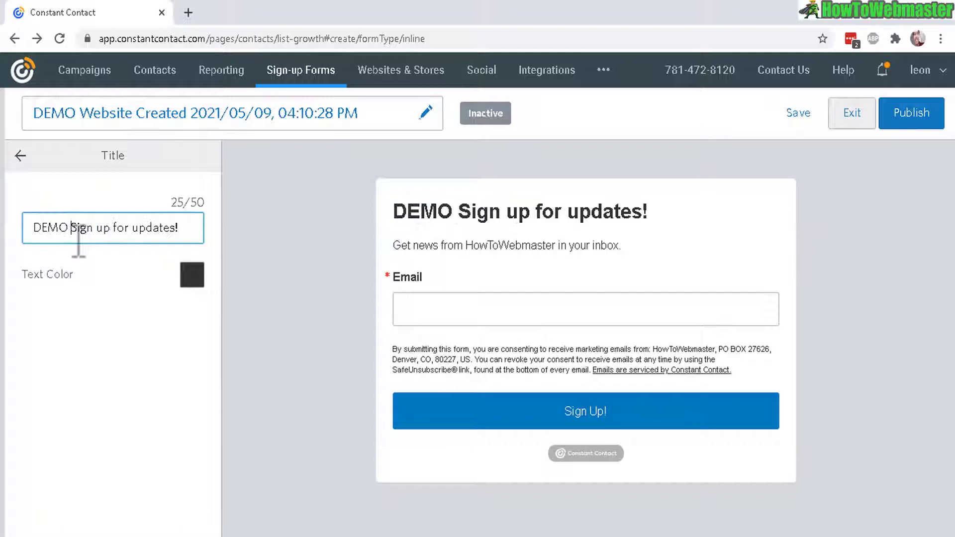
pyautogui.moveTo(69, 228); pyautogui.dragTo(16, 238)
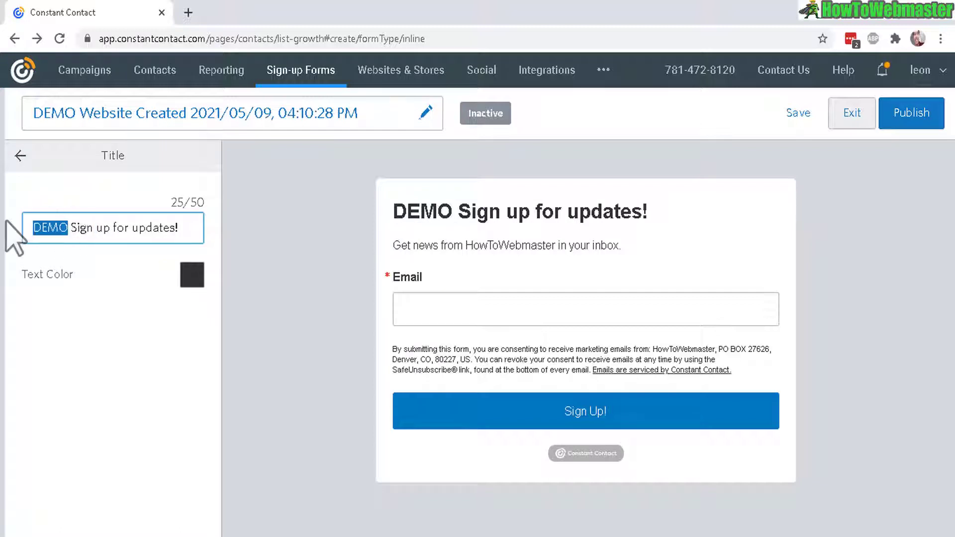
pyautogui.click(20, 156)
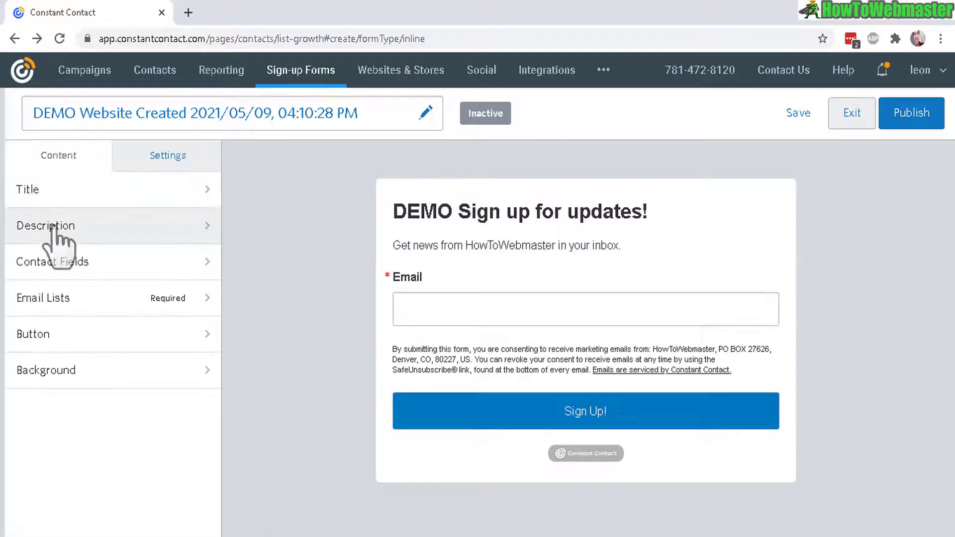
# Paste 'Sign up to my demo newsletter and get 15% off Coupon!' over the old description
pyautogui.click(55, 227)
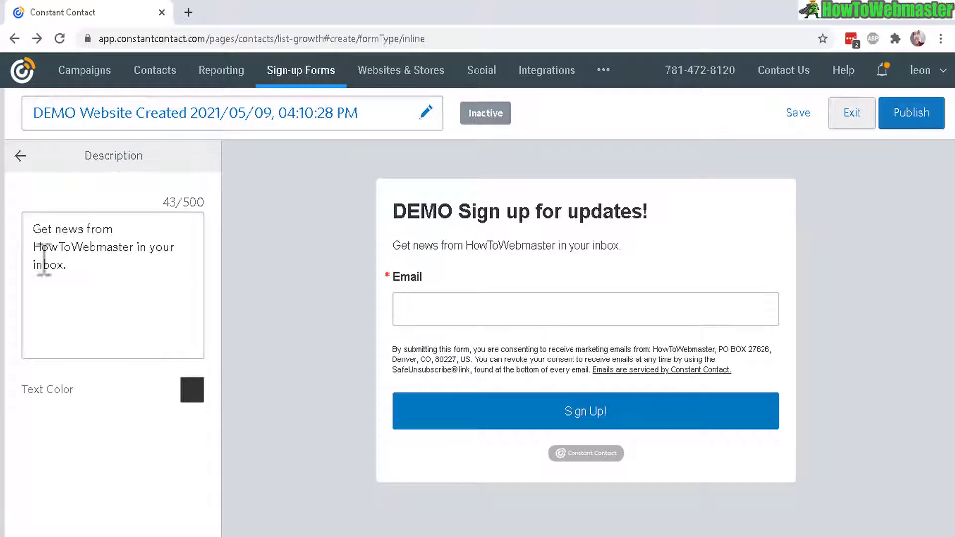
pyautogui.click(43, 234)
pyautogui.hotkey('ctrl', 'a')
pyautogui.write('Sign up to my demo newsletter and get 15% off Coupon!')
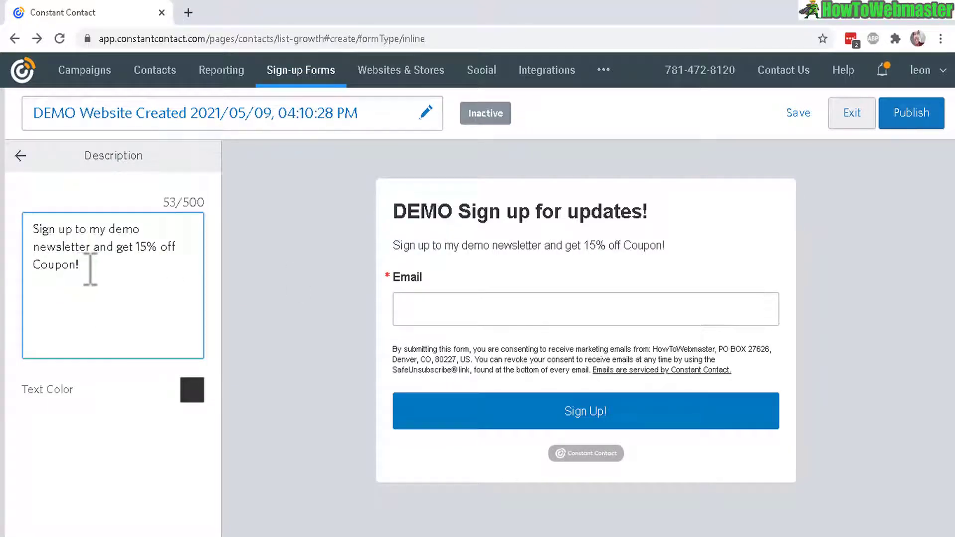
pyautogui.moveTo(90, 269); pyautogui.dragTo(34, 230)
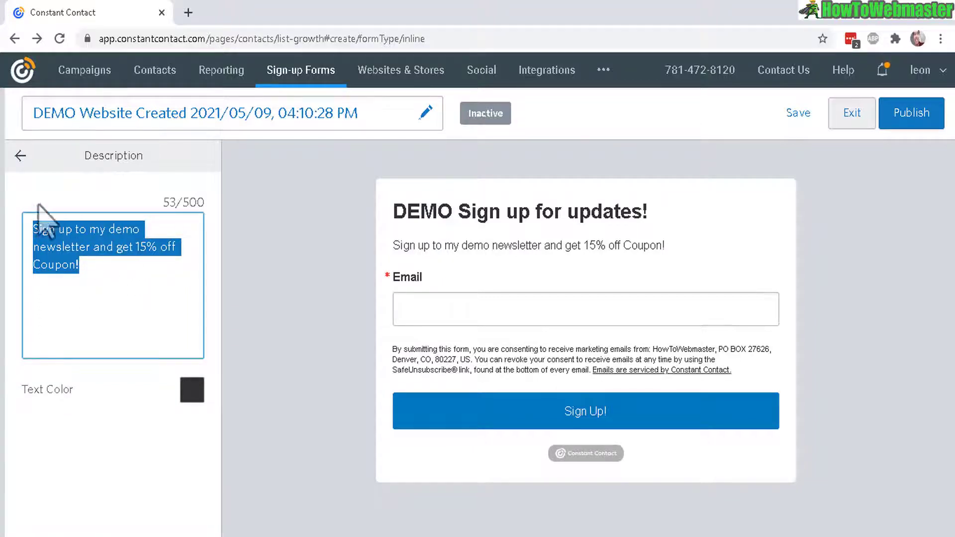
pyautogui.click(20, 156)
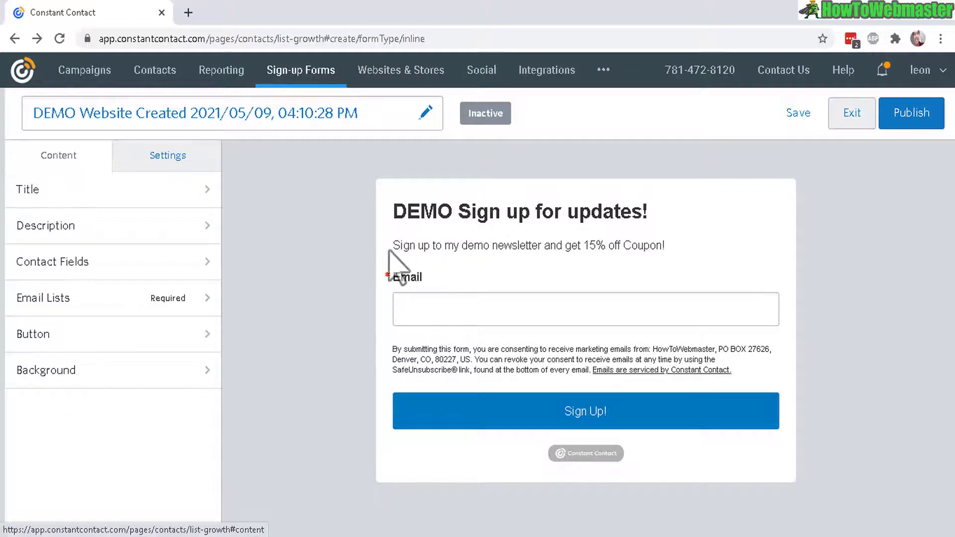
# Add required First Name and Last Name fields, then confirm 'my list 2' is ticked under Email Lists
pyautogui.click(83, 267)
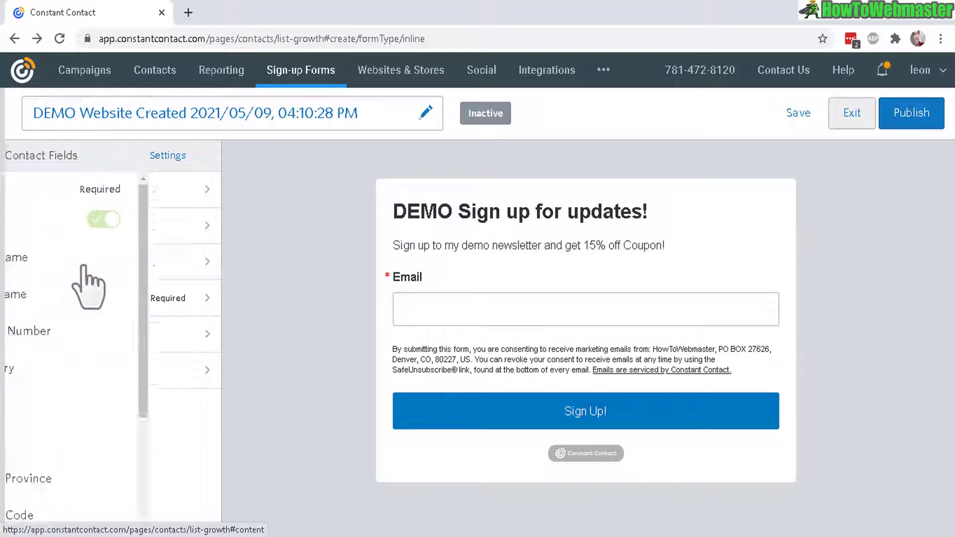
pyautogui.click(28, 257)
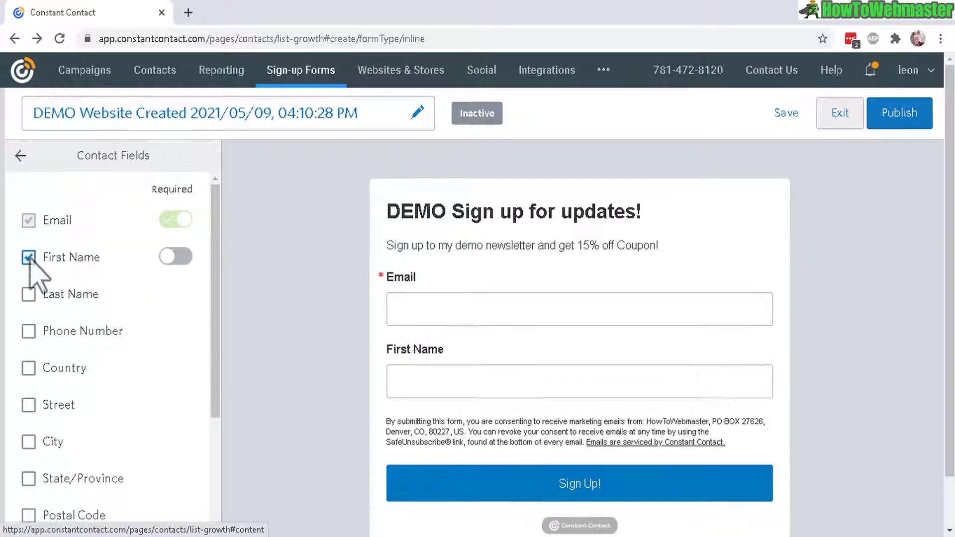
pyautogui.click(28, 294)
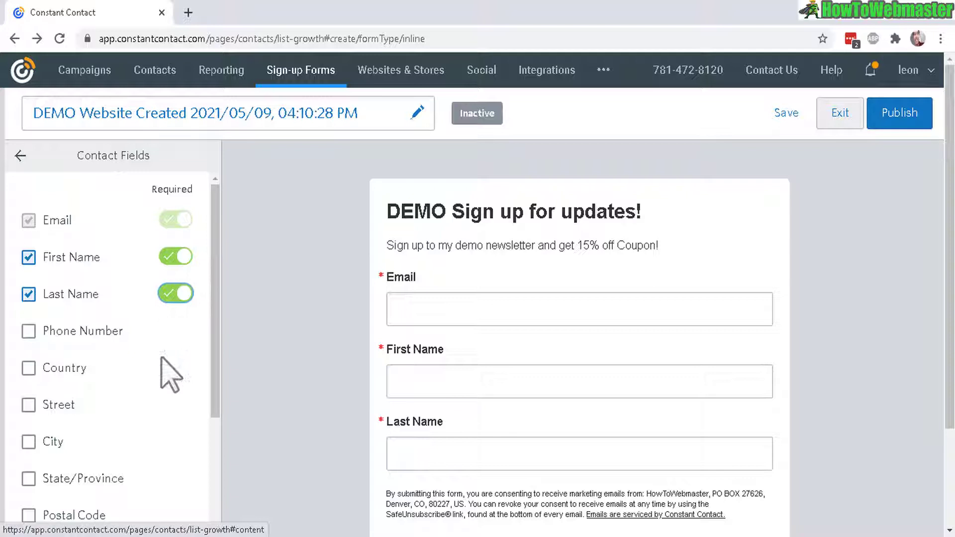
pyautogui.moveTo(213, 305); pyautogui.dragTo(48, 400)
pyautogui.click(22, 157)
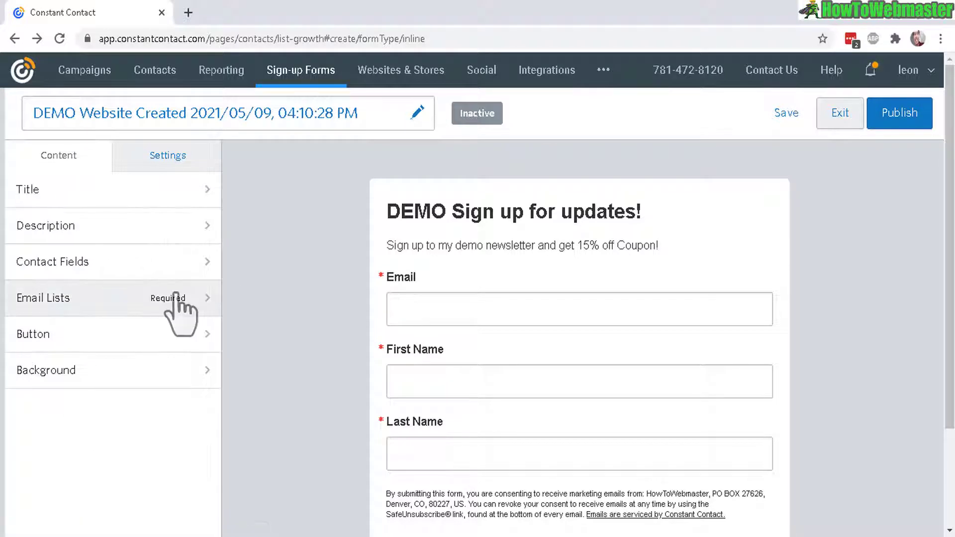
pyautogui.click(179, 313)
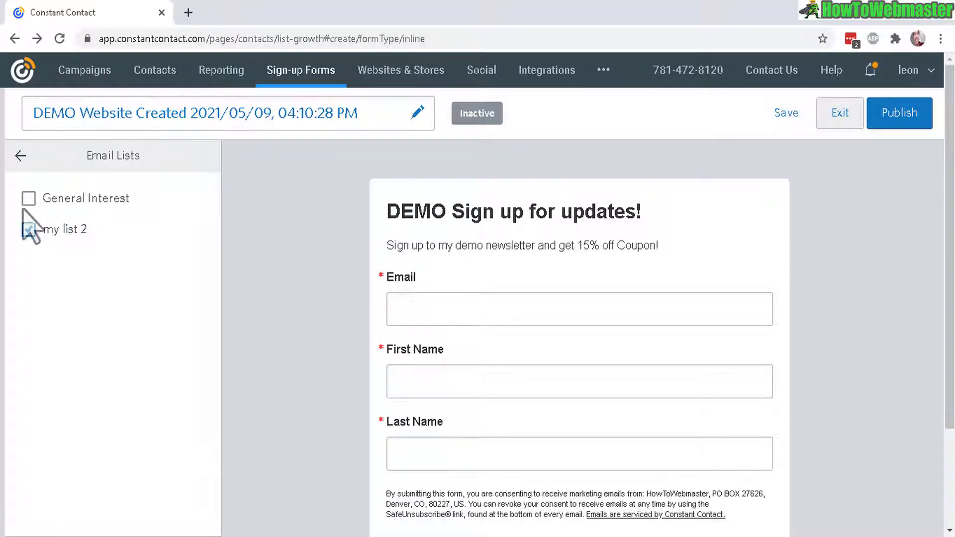
pyautogui.click(21, 155)
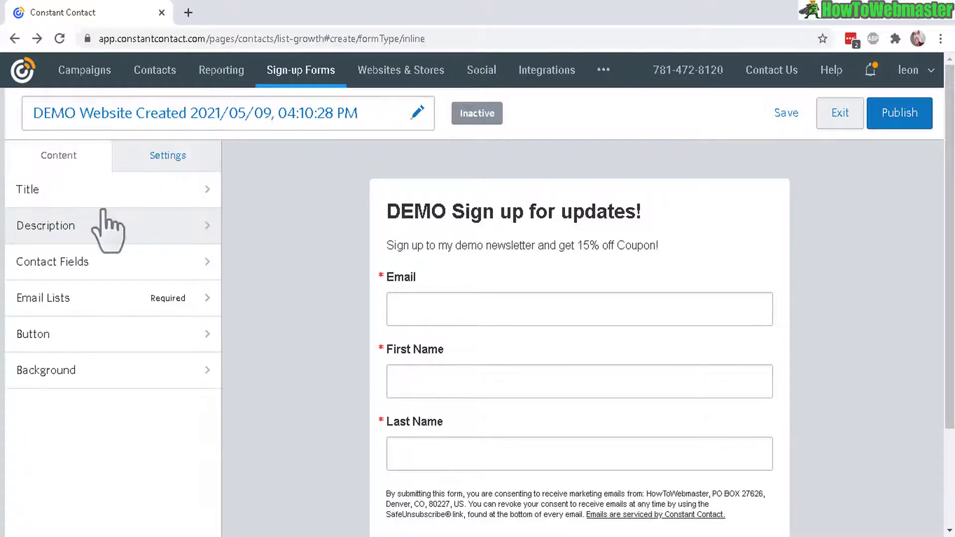
# Change the submit button label to 'FREE Sign Up!'
pyautogui.click(94, 334)
pyautogui.scroll(-3, 949, 268)
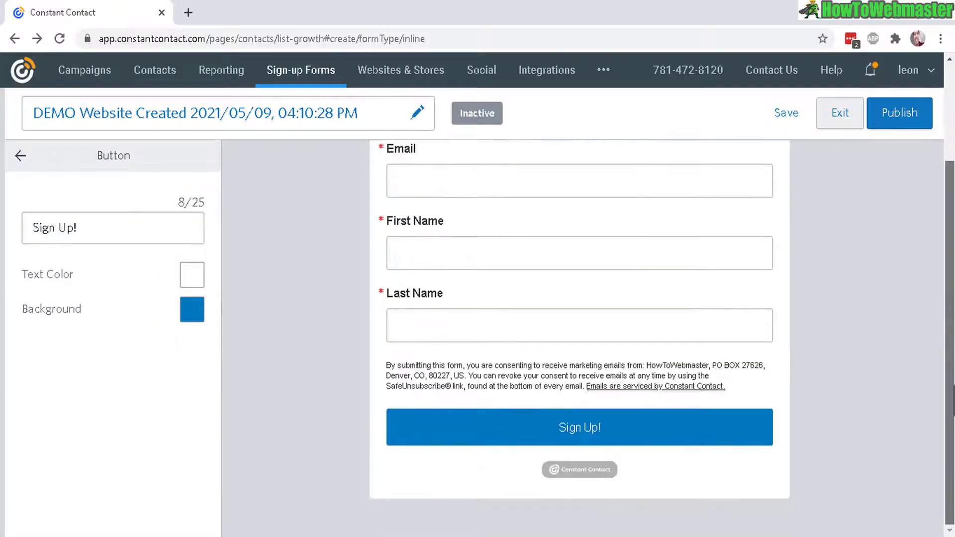
pyautogui.click(32, 227)
pyautogui.write('FREE')
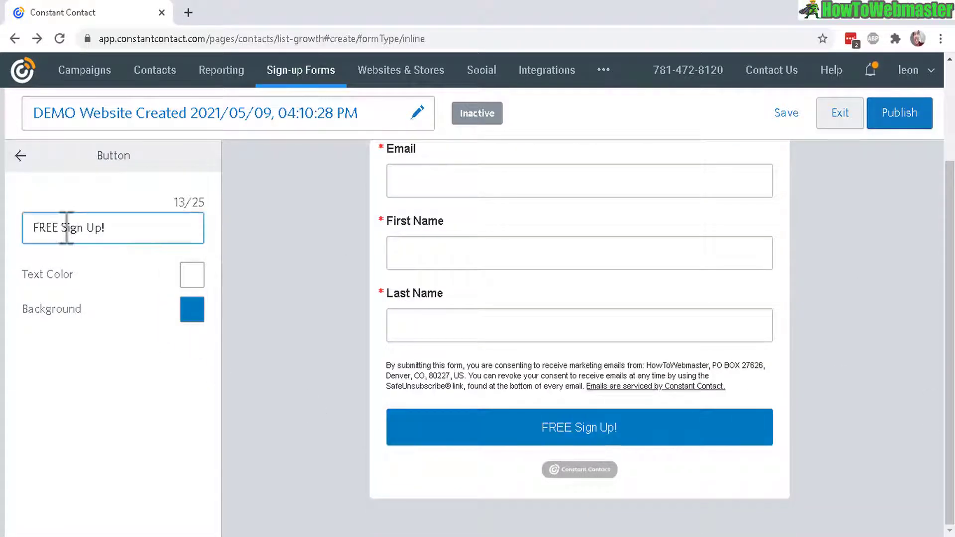
pyautogui.moveTo(62, 227); pyautogui.dragTo(5, 228)
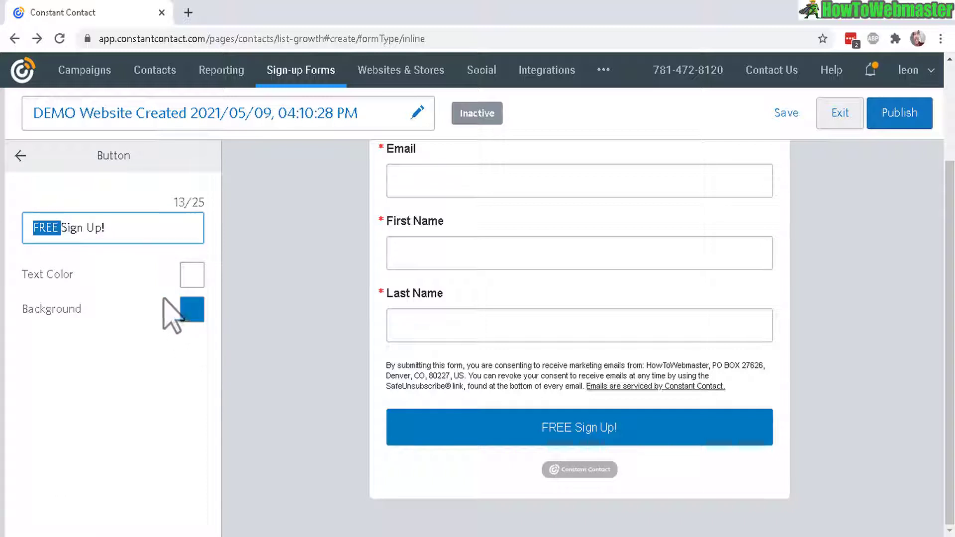
# Set the submit button's background colour to green
pyautogui.click(192, 274)
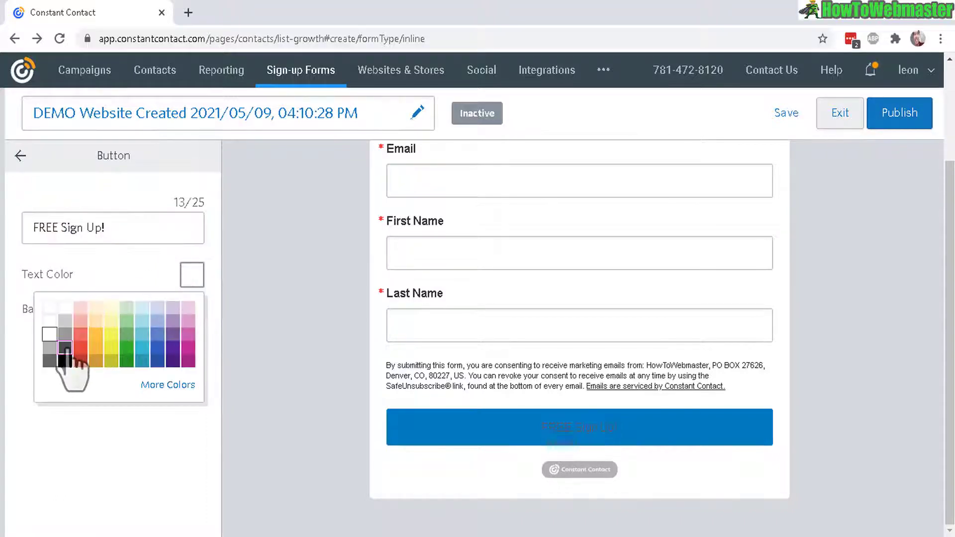
pyautogui.click(77, 307)
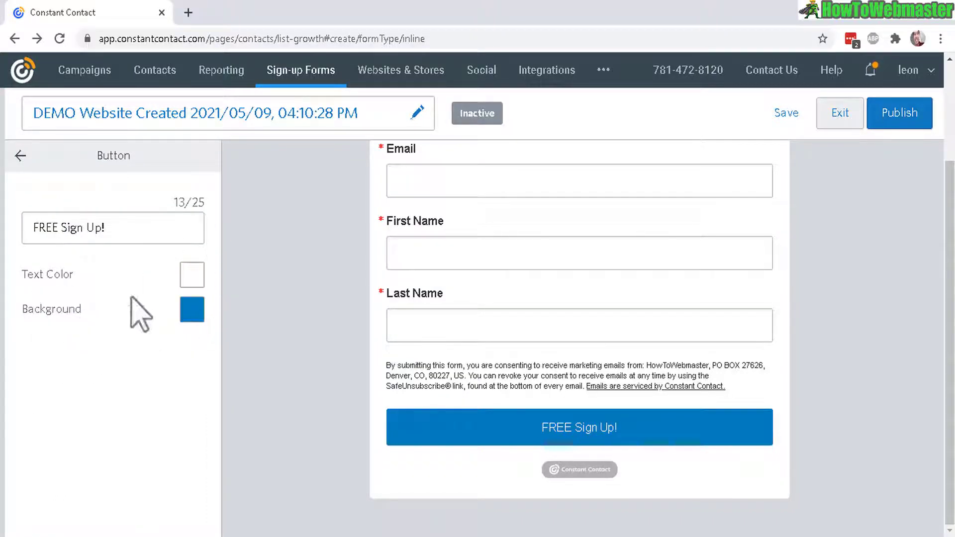
pyautogui.click(192, 311)
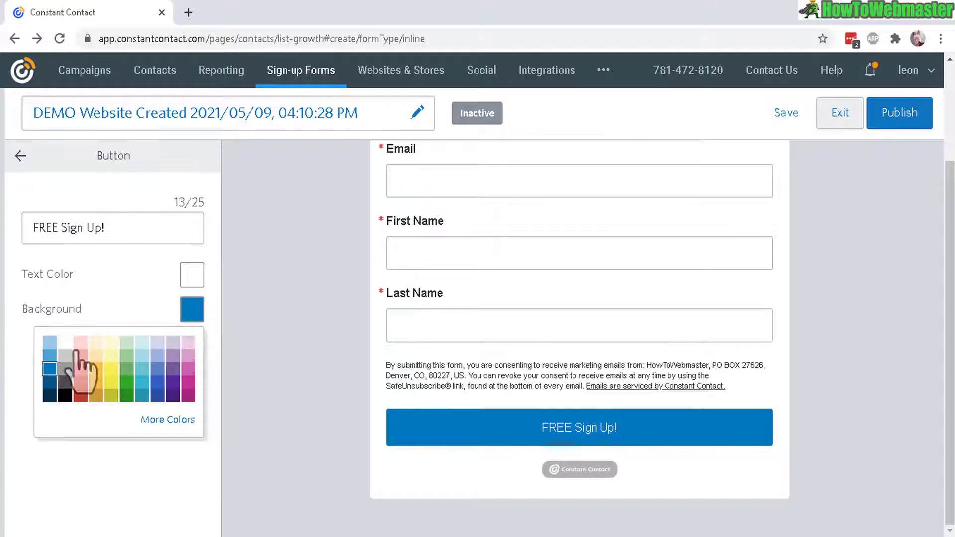
pyautogui.click(127, 383)
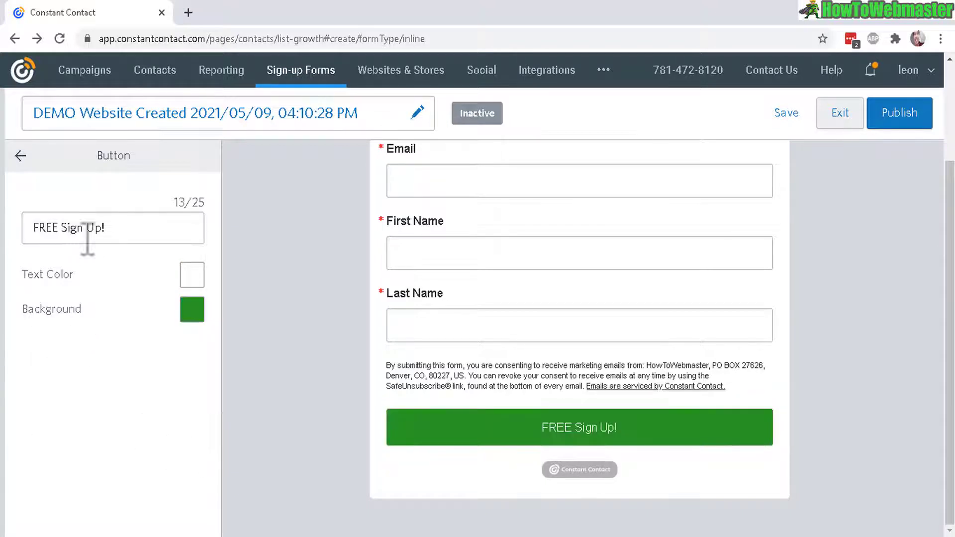
# Pick the orange swatch for the form background and review the finished form
pyautogui.click(20, 156)
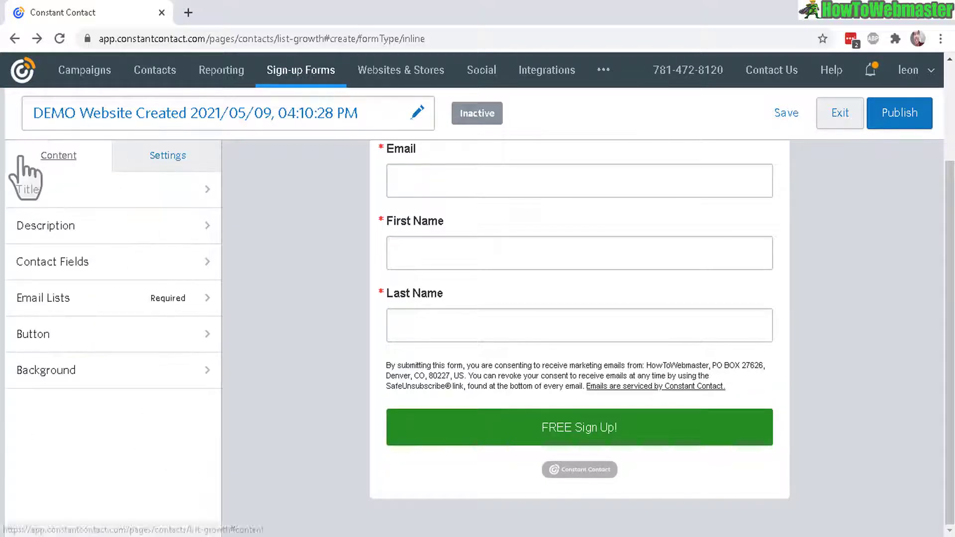
pyautogui.click(87, 371)
pyautogui.click(191, 204)
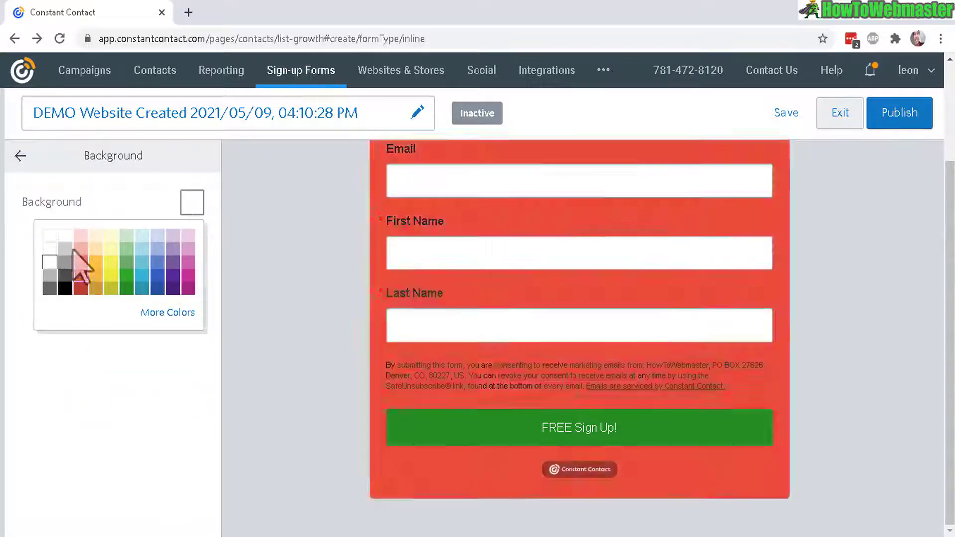
pyautogui.click(95, 264)
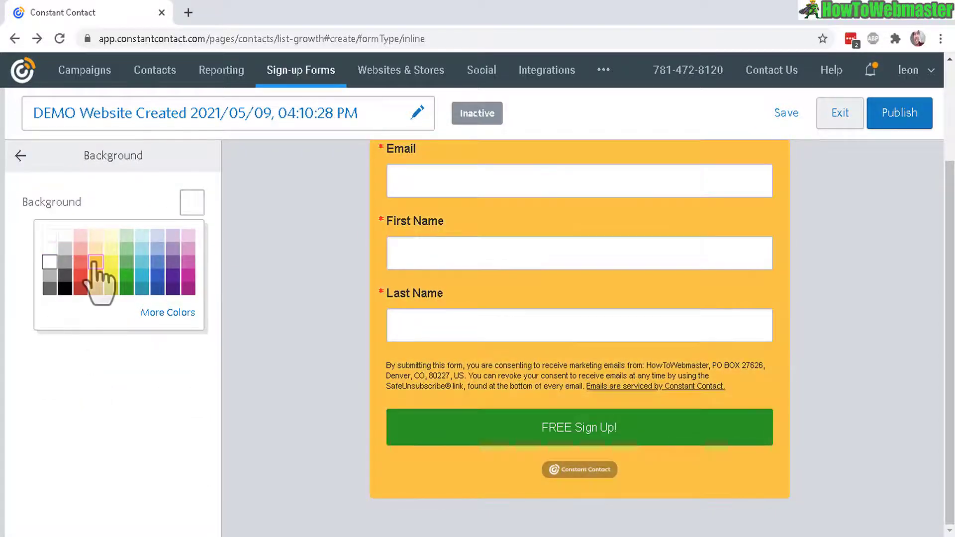
pyautogui.click(20, 155)
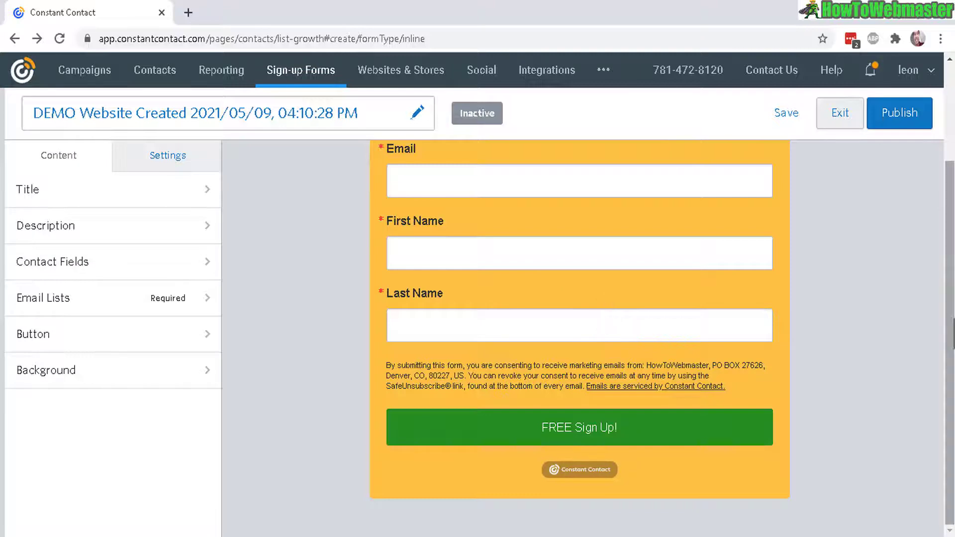
pyautogui.scroll(-3, 497, 298)
pyautogui.scroll(2, 497, 297)
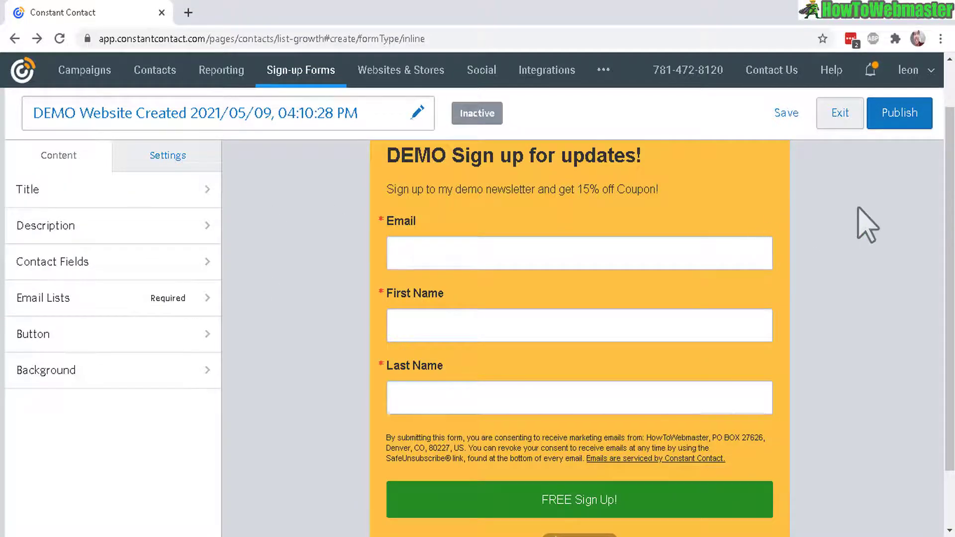
# Publish the form, then copy its inline embed code from the success banner's Inline Code link
pyautogui.click(908, 128)
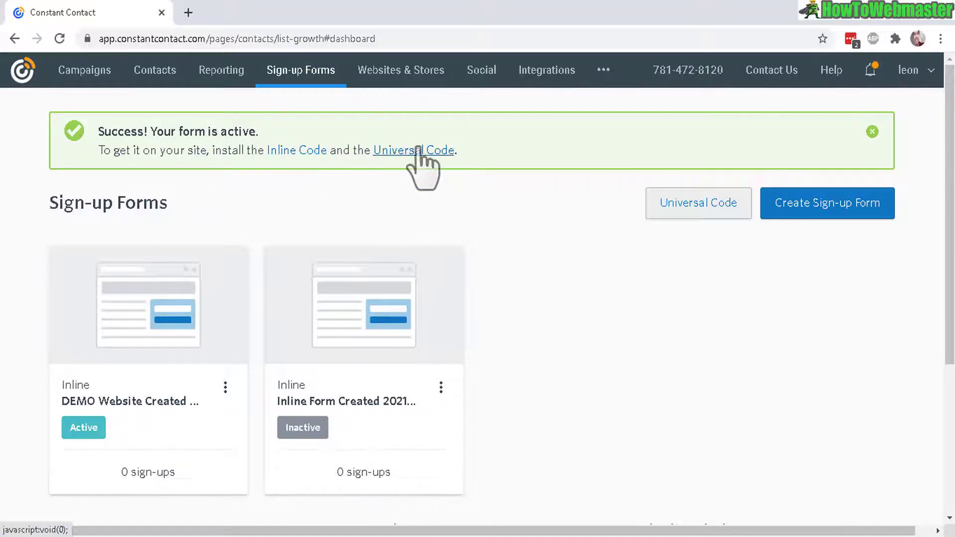
pyautogui.click(294, 151)
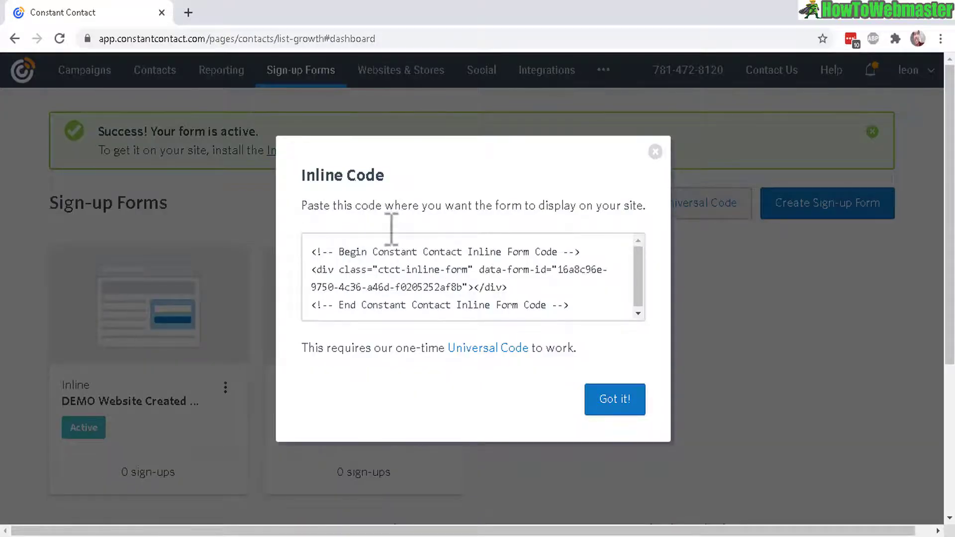
pyautogui.click(446, 272)
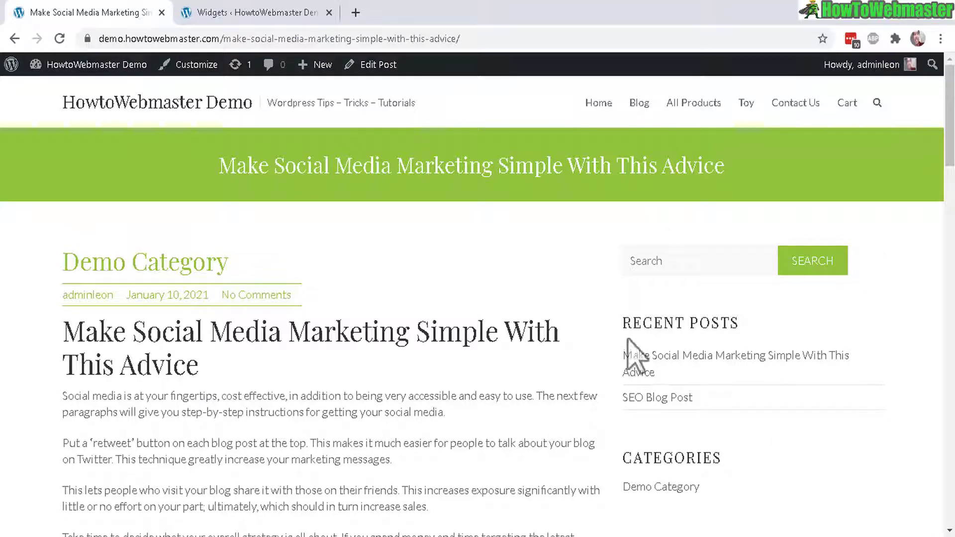
# On the WordPress Widgets page, drag the Text widget into the Right Sidebar
pyautogui.click(259, 14)
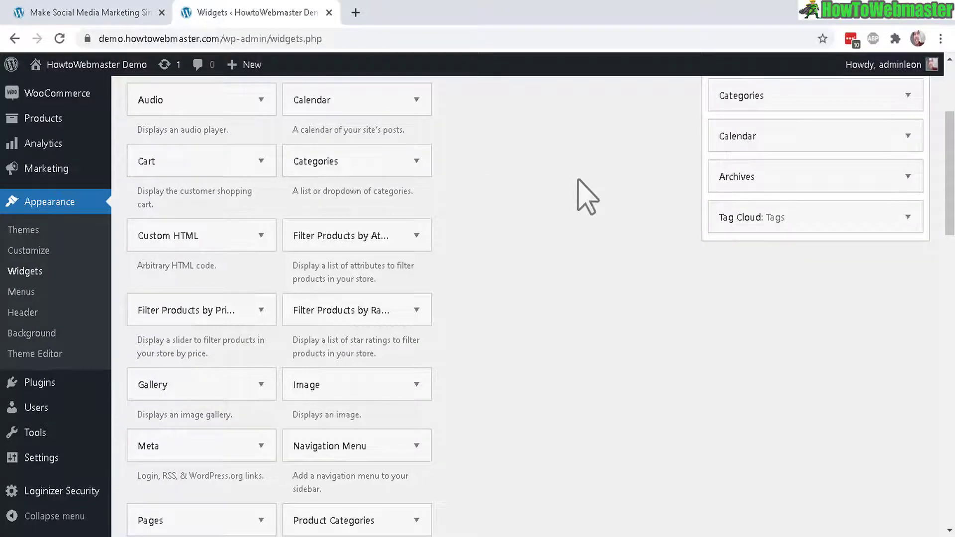
pyautogui.scroll(4, 572, 459)
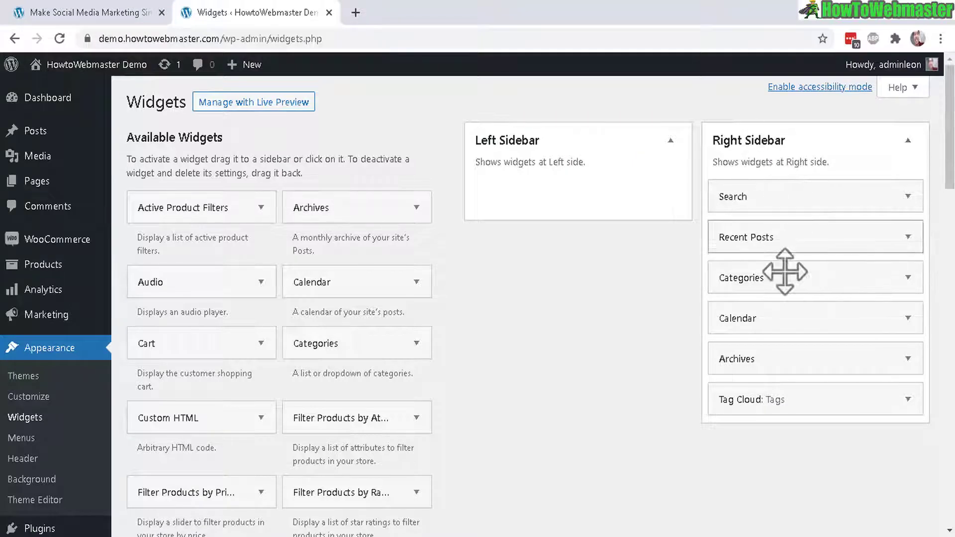
pyautogui.click(90, 13)
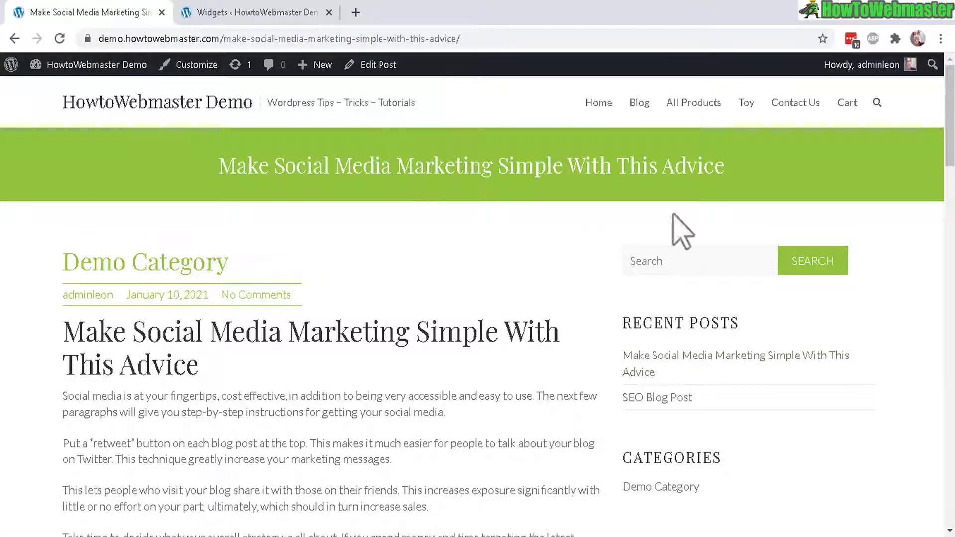
pyautogui.click(228, 11)
pyautogui.scroll(-10, 532, 308)
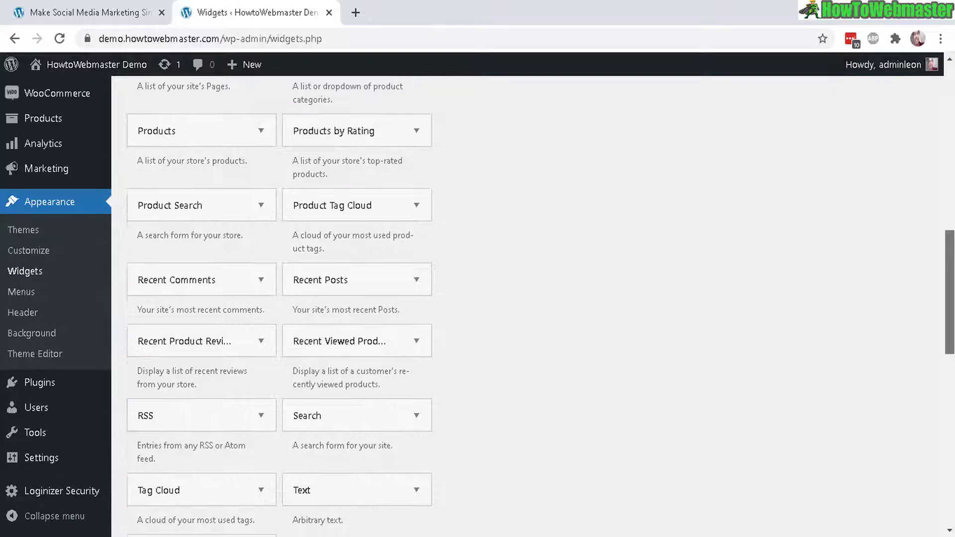
pyautogui.scroll(-5, 537, 308)
pyautogui.scroll(1, 930, 375)
pyautogui.moveTo(307, 313); pyautogui.dragTo(747, 190)
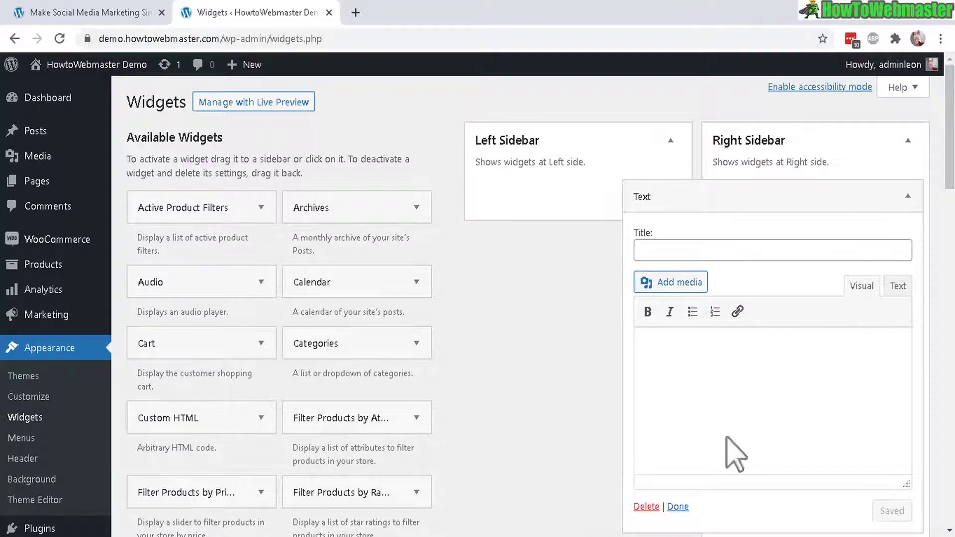
# Paste the copied inline form code into the Text widget's Text (HTML) view
pyautogui.click(896, 287)
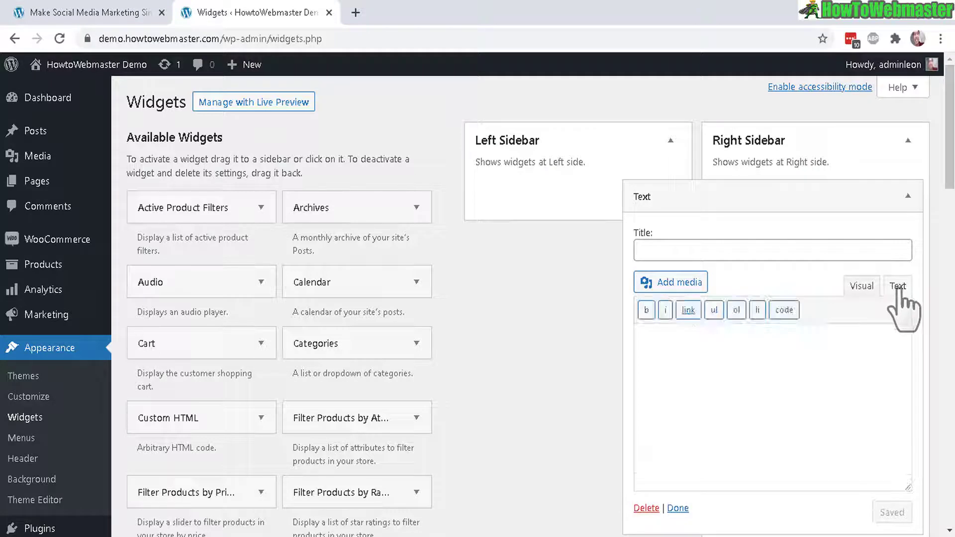
pyautogui.rightClick(677, 354)
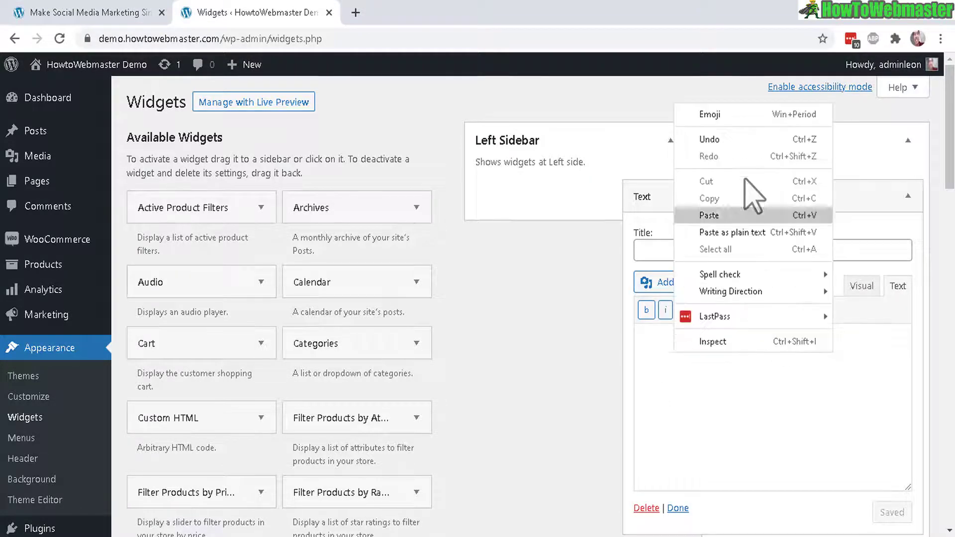
pyautogui.click(722, 220)
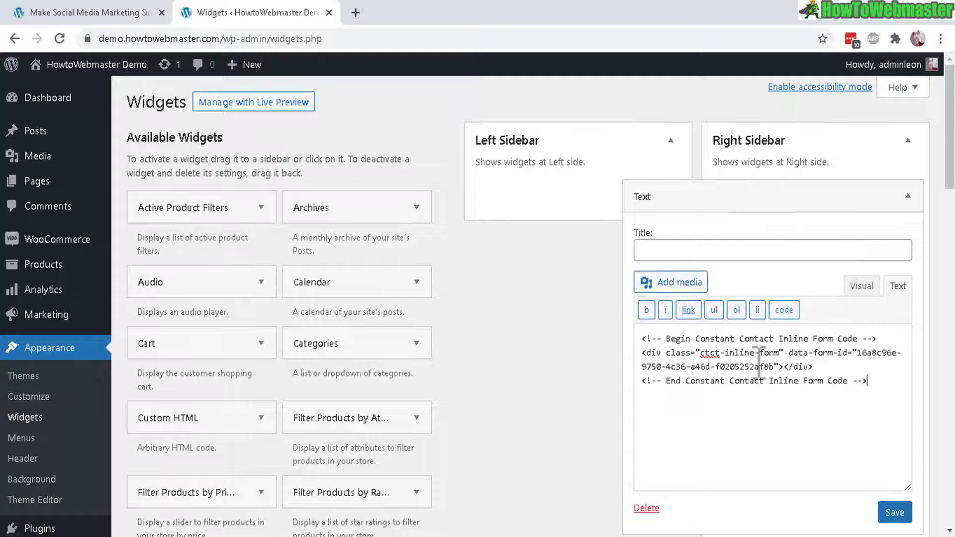
pyautogui.moveTo(656, 339); pyautogui.dragTo(840, 454)
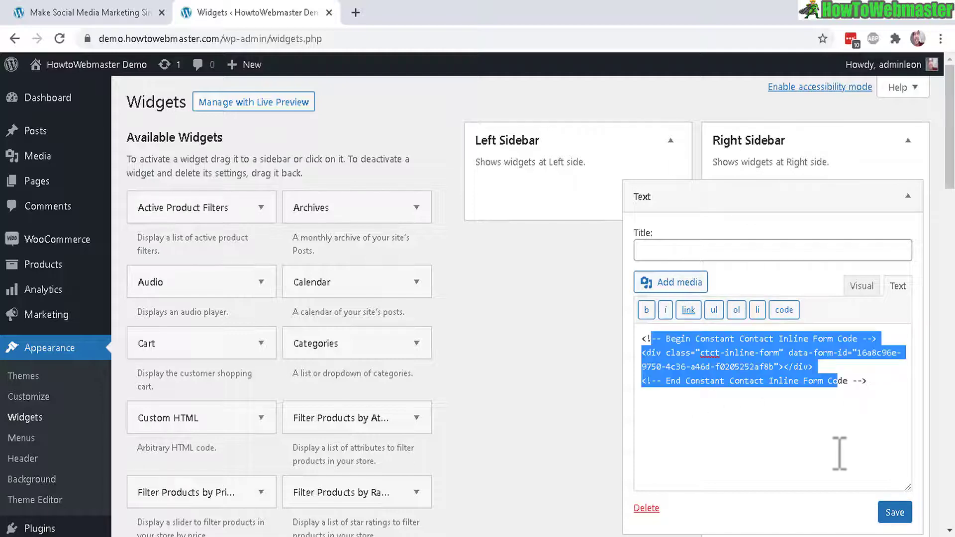
pyautogui.click(839, 453)
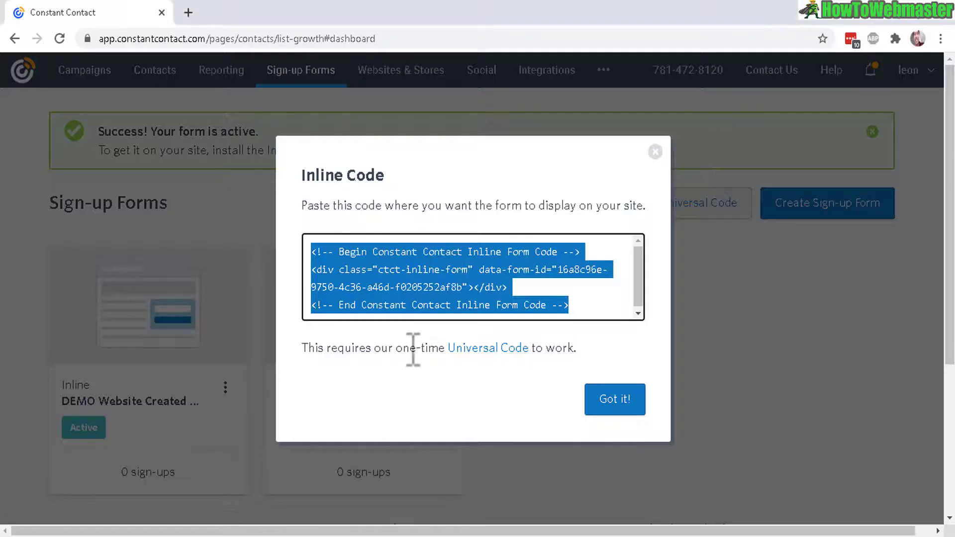
# Reveal and copy the Universal Code for active forms from the Inline Code dialog
pyautogui.click(481, 348)
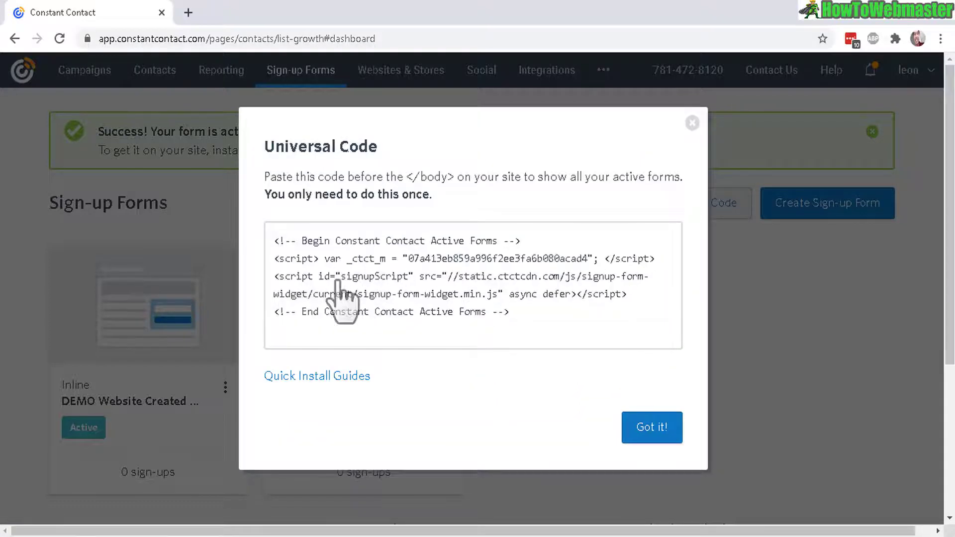
pyautogui.click(430, 286)
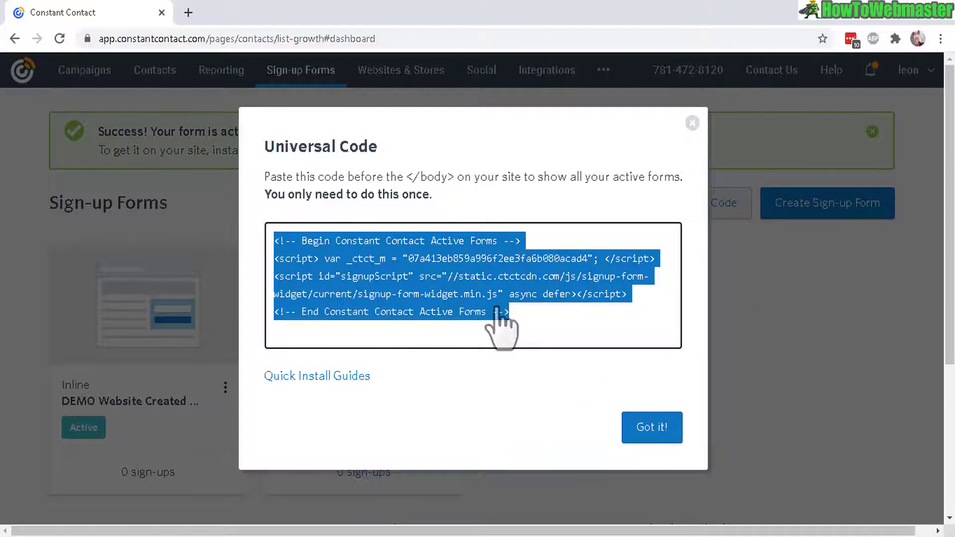
pyautogui.hotkey('alt', 'Tab')
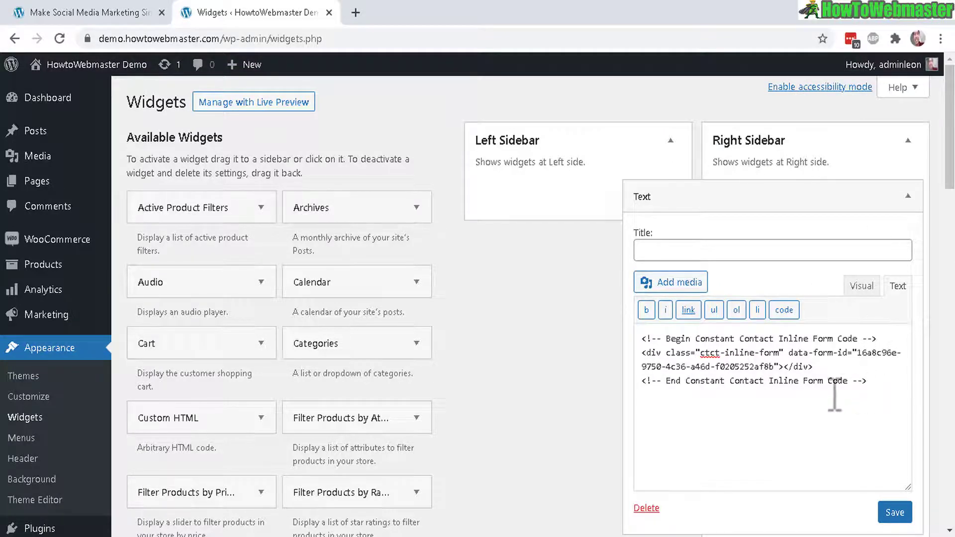
# Paste the Universal Code beneath the inline form code in the Text widget and save it
pyautogui.rightClick(775, 410)
pyautogui.click(825, 276)
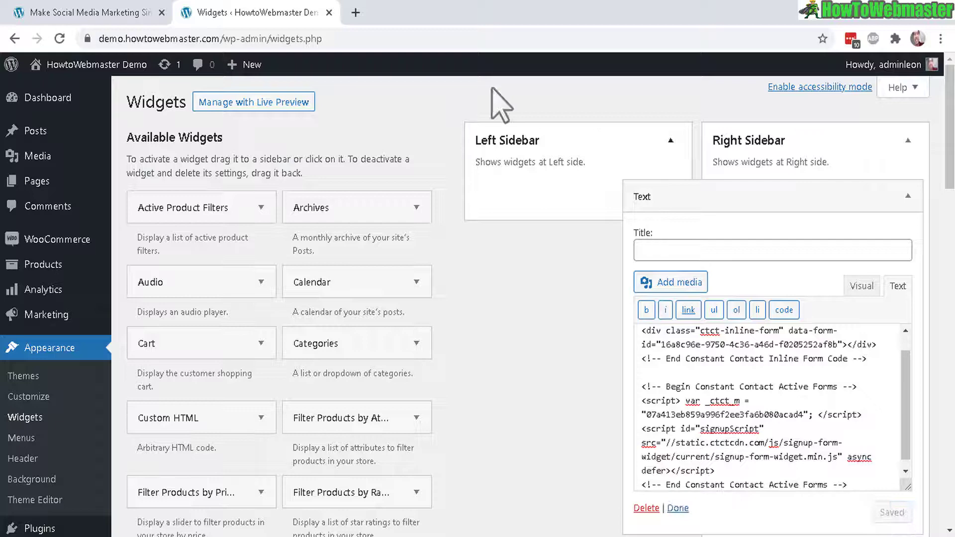
pyautogui.click(92, 12)
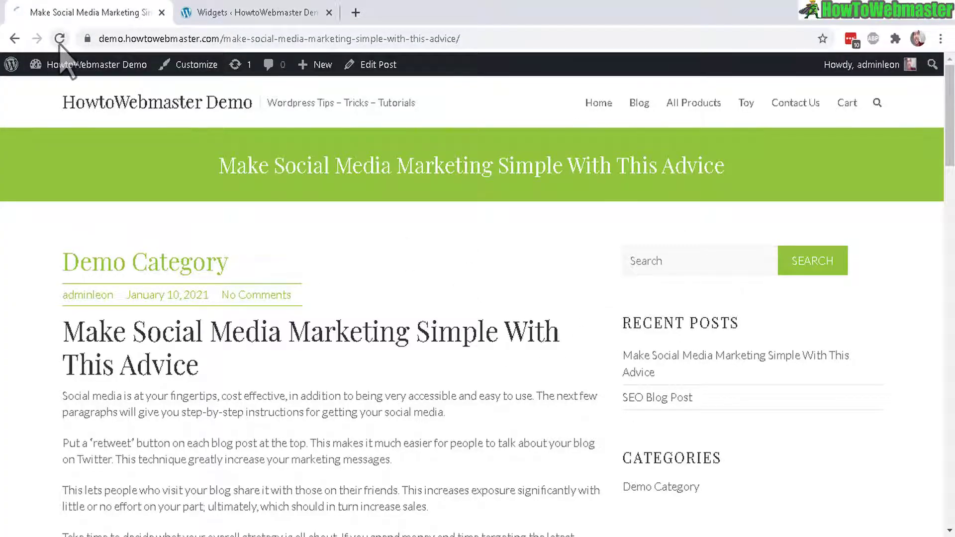
# Scroll the refreshed blog post to find the orange DEMO sign-up form in the sidebar
pyautogui.scroll(-4, 950, 197)
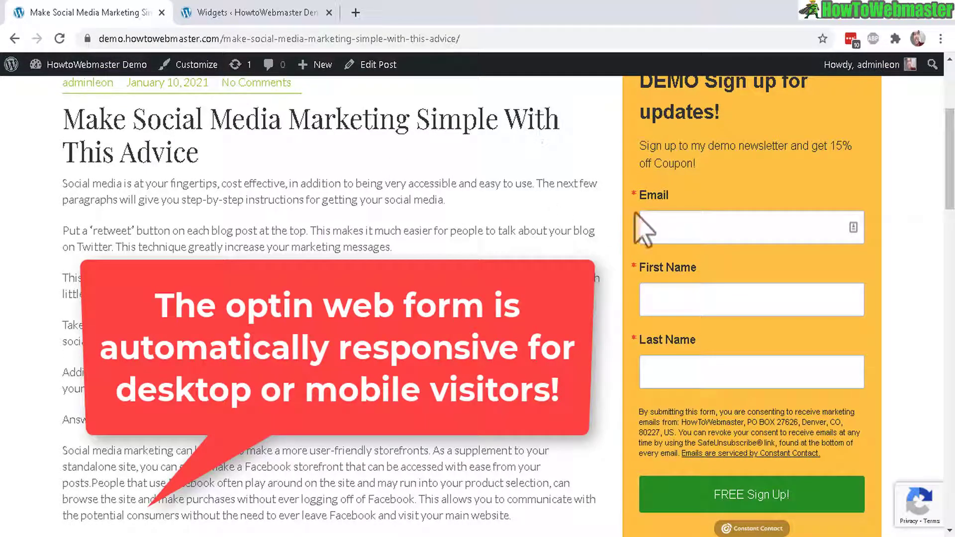
pyautogui.scroll(3, 950, 197)
pyautogui.scroll(-1, 951, 195)
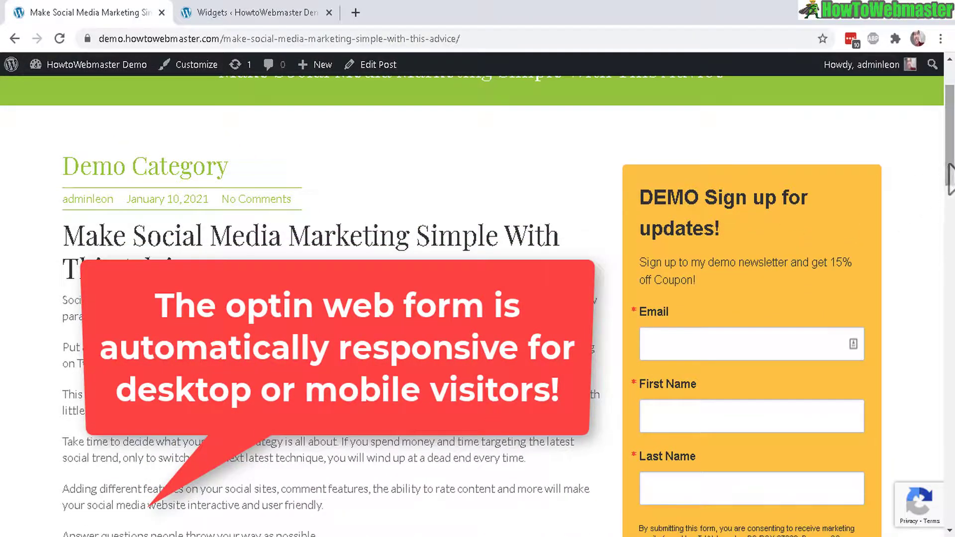
pyautogui.scroll(-12, 905, 203)
pyautogui.scroll(10, 636, 171)
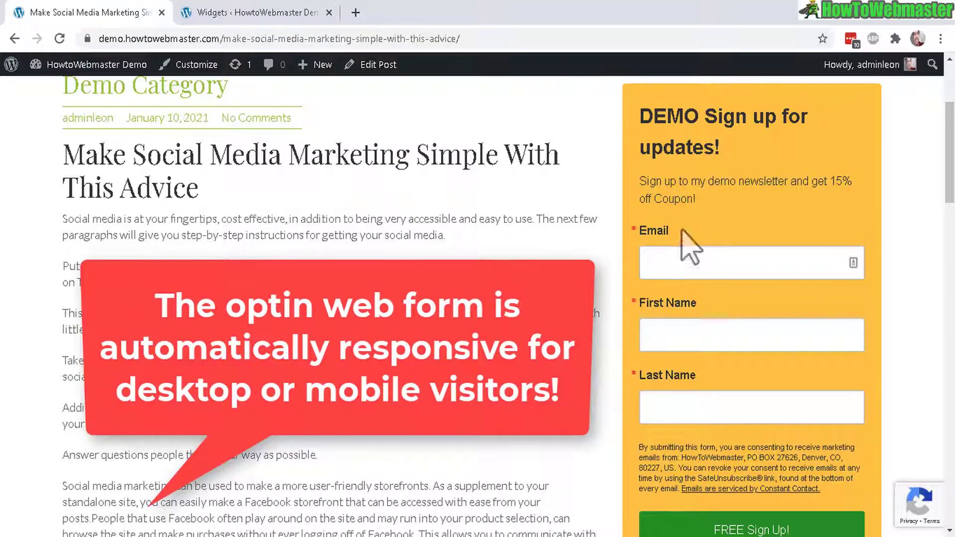
pyautogui.scroll(-5, 696, 328)
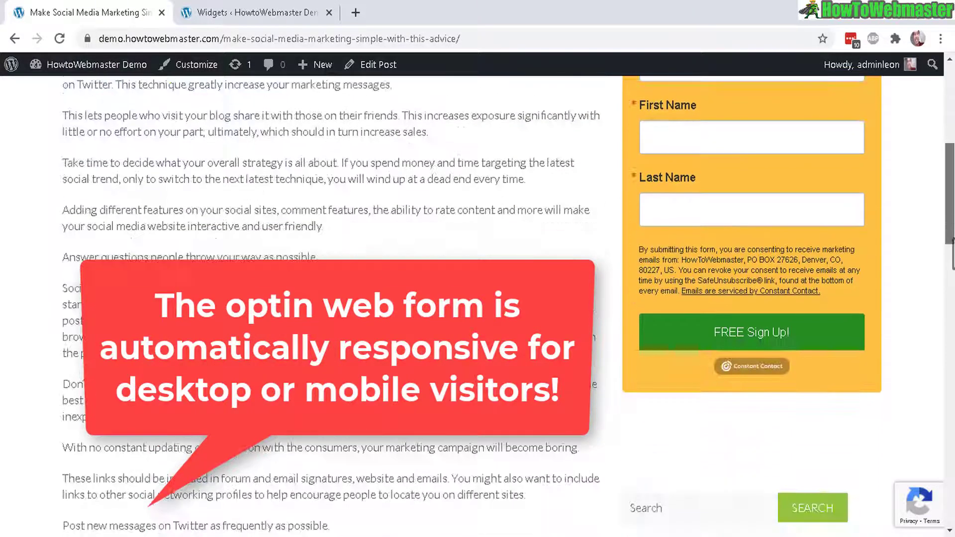
pyautogui.scroll(4, 826, 318)
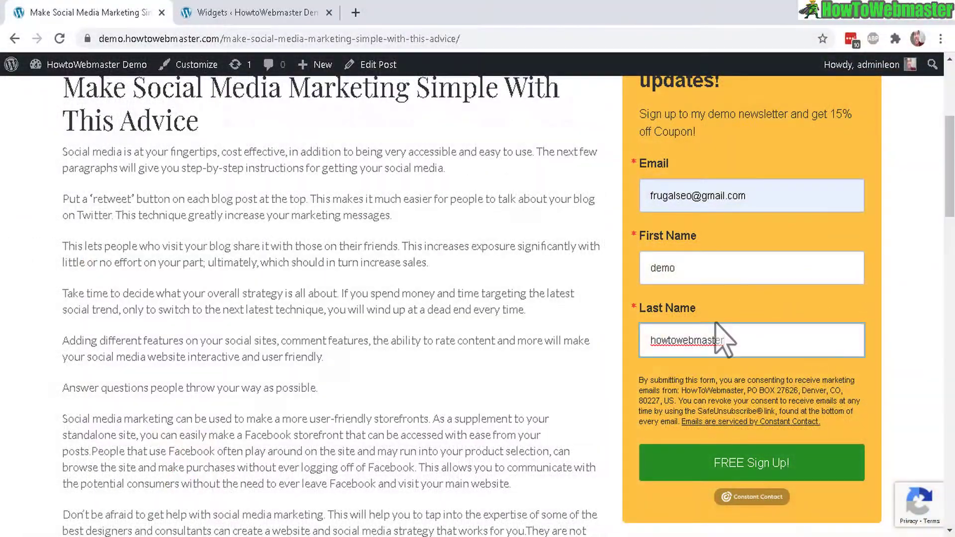
# Submit the filled-in sidebar form with the FREE Sign Up! button
pyautogui.click(771, 472)
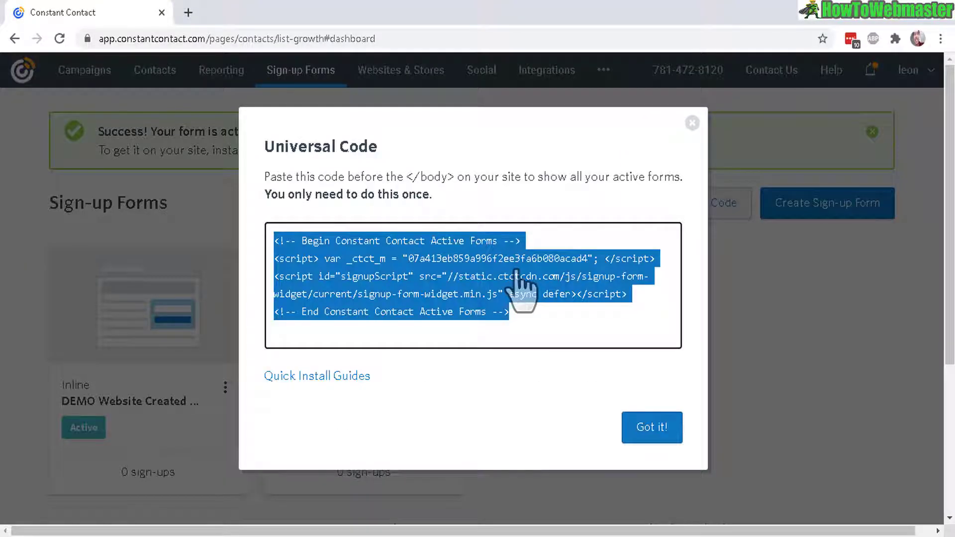
pyautogui.click(502, 336)
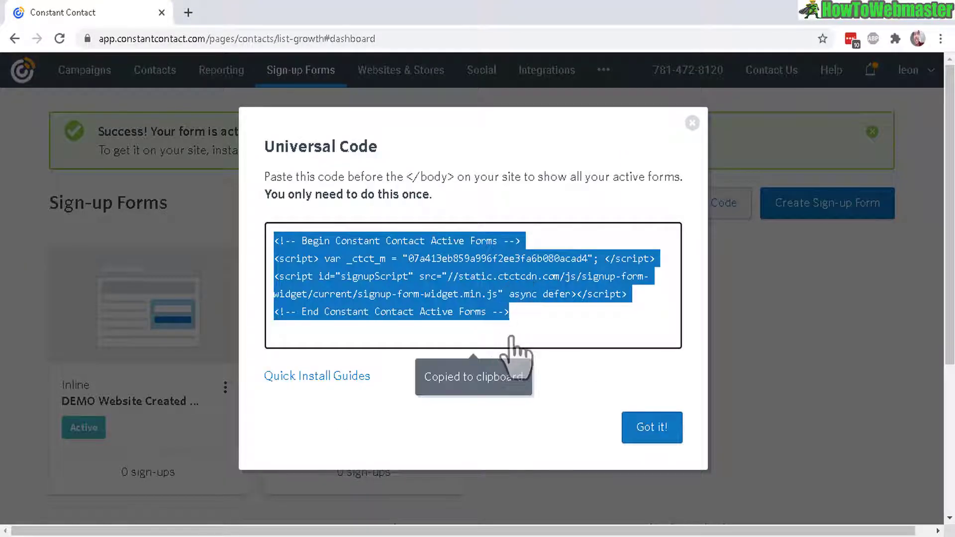